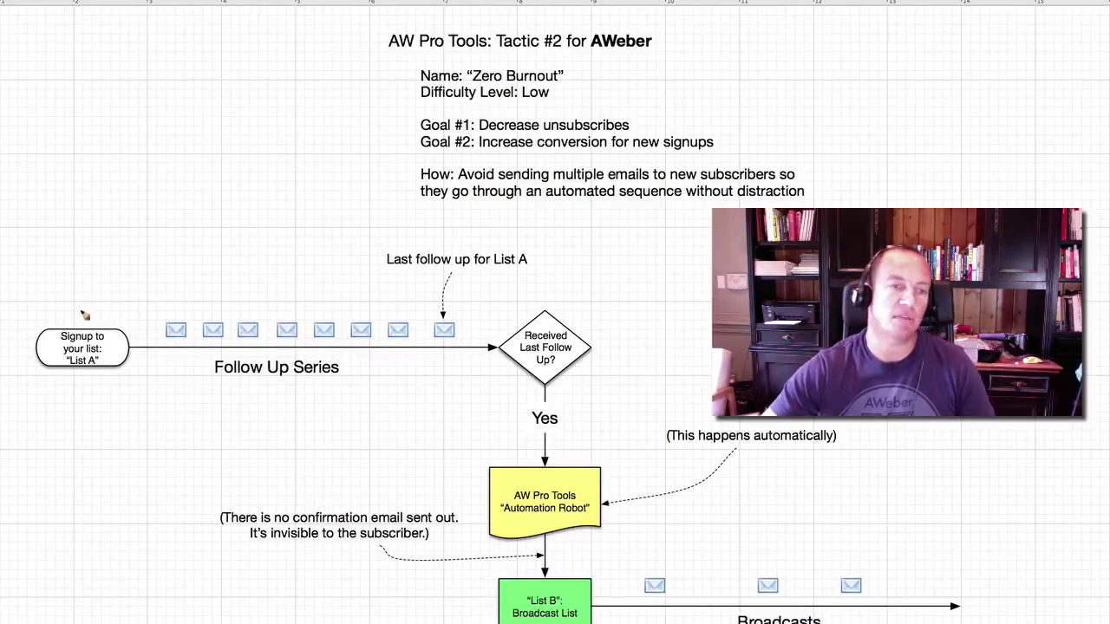
Step: Circle the 'Signup to your list: List A' shape freehand and draw an arrow pointing into it
mouse_move(84, 314)
mouse_down()
mouse_move(40, 306)
mouse_move(54, 400)
mouse_move(141, 362)
mouse_move(79, 298)
mouse_up()
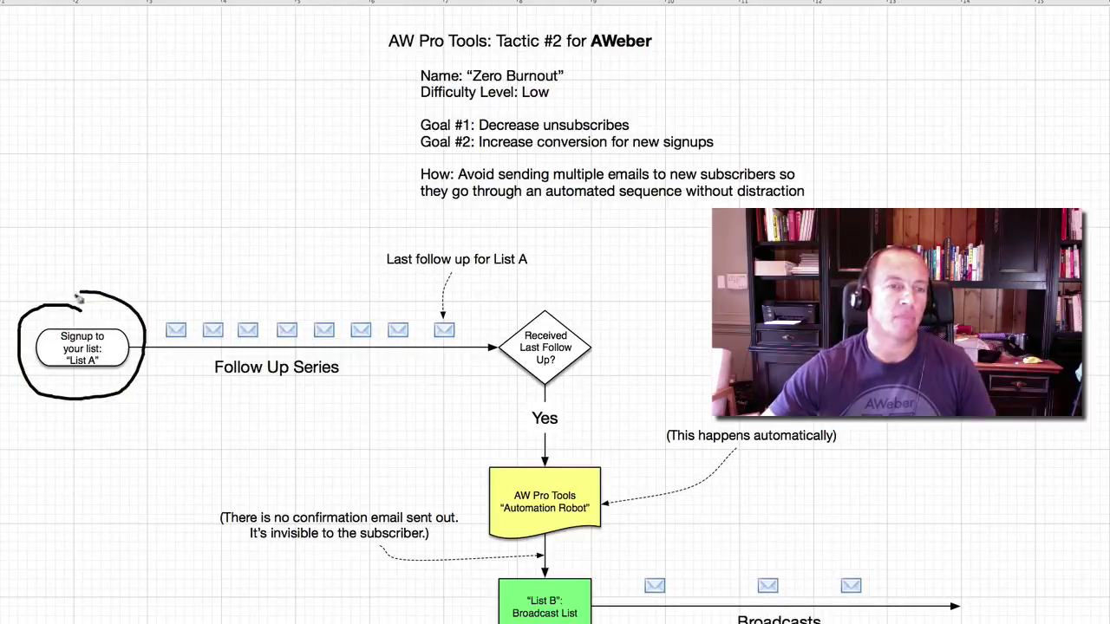
drag(124, 251, 83, 311)
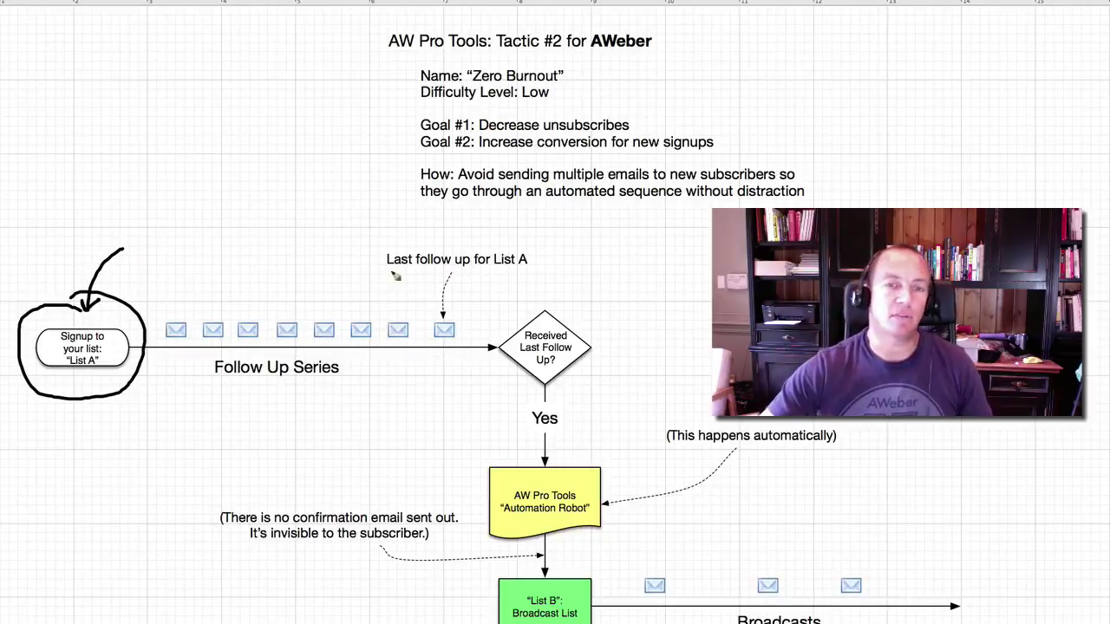
Step: Underline the 'Last follow up for List A' label and draw a curve from List A to List B
drag(391, 272, 514, 271)
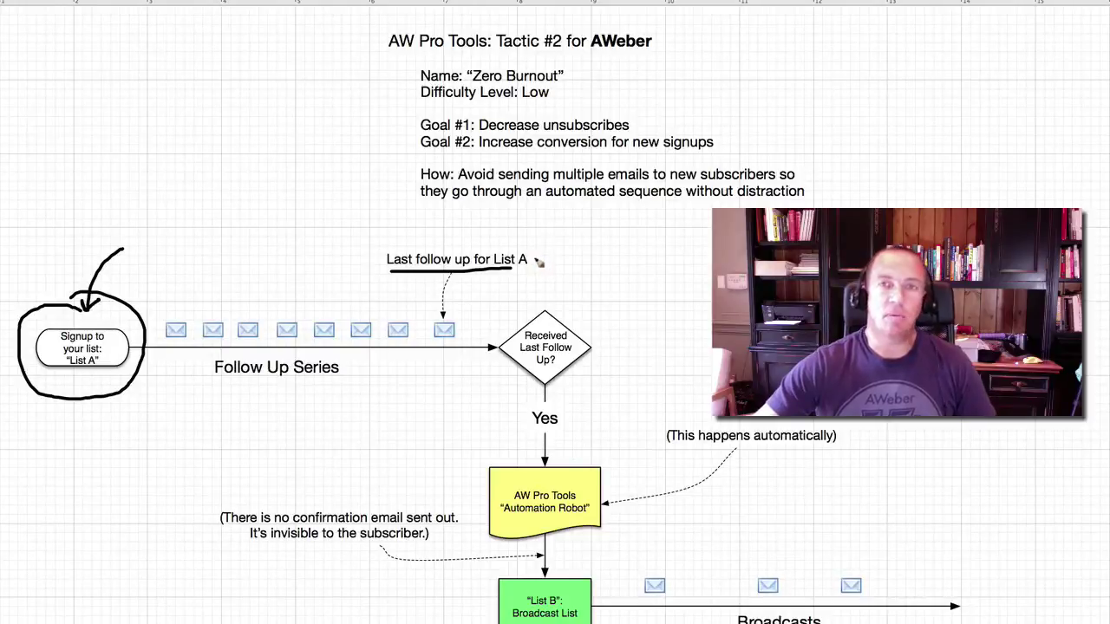
mouse_move(538, 262)
mouse_down()
mouse_move(591, 253)
mouse_move(633, 319)
mouse_move(581, 573)
mouse_move(568, 563)
mouse_move(572, 574)
mouse_move(605, 565)
mouse_up()
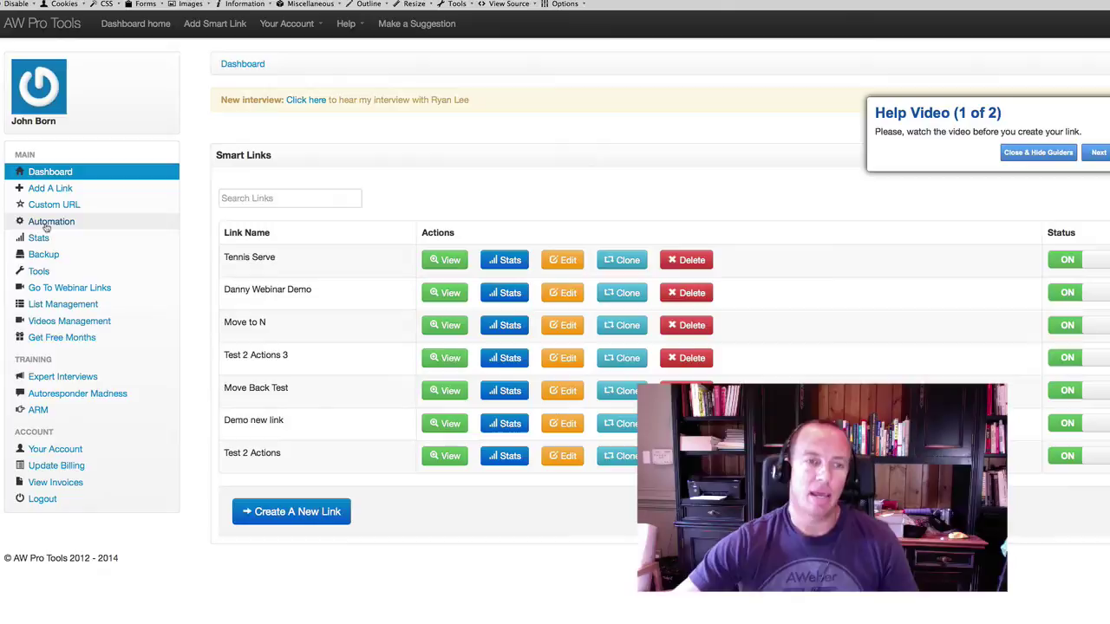
Step: Go to the Automation Robots page and close both help guide pop-ups
click(47, 226)
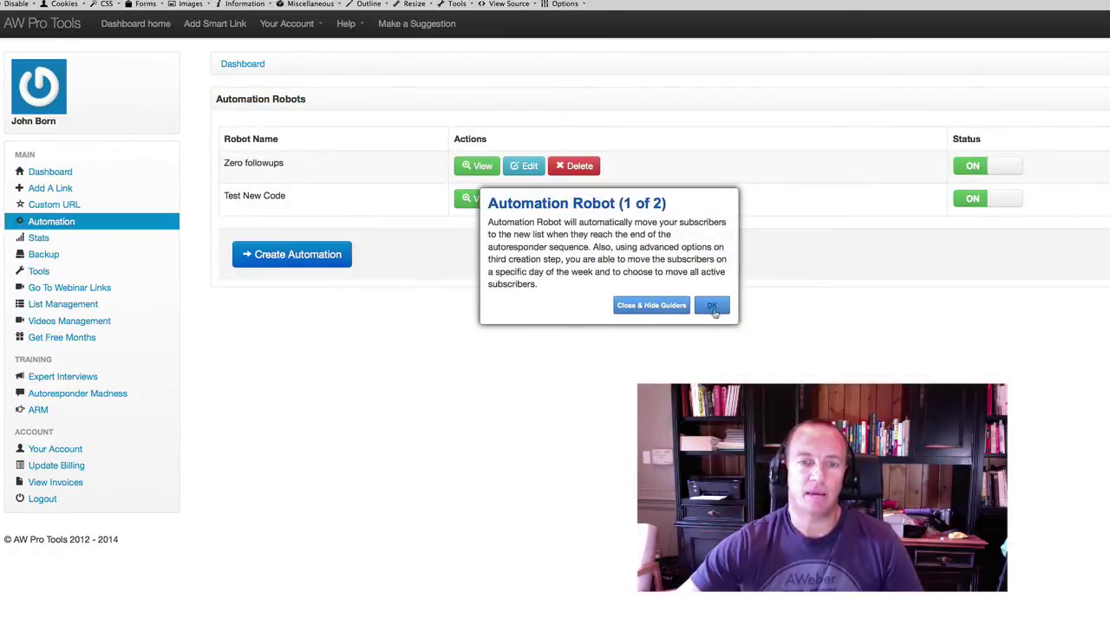
click(711, 308)
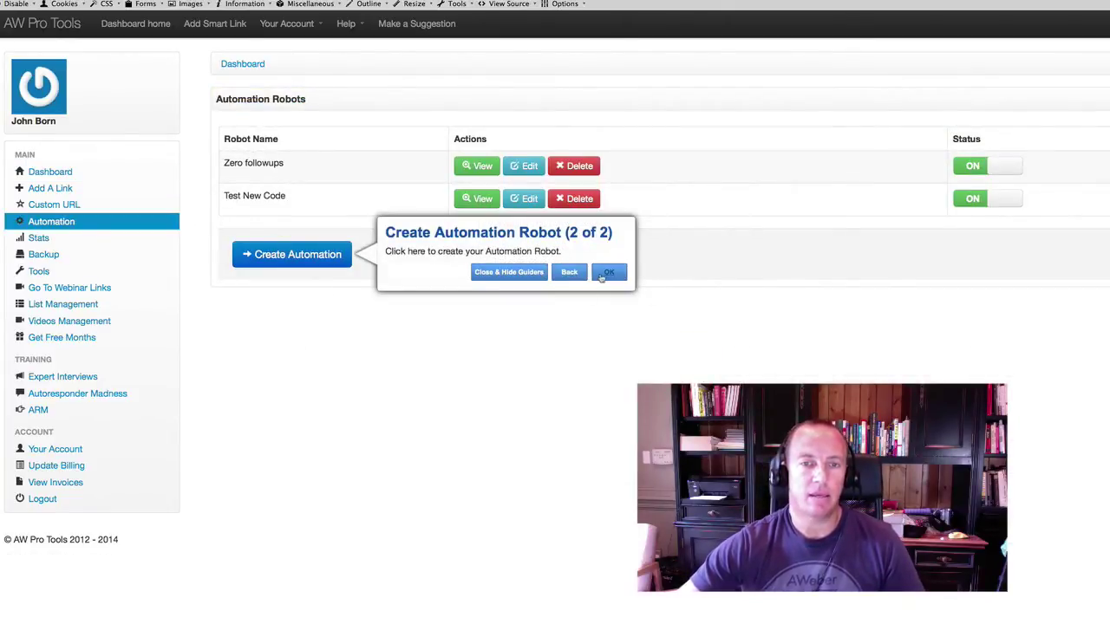
click(605, 273)
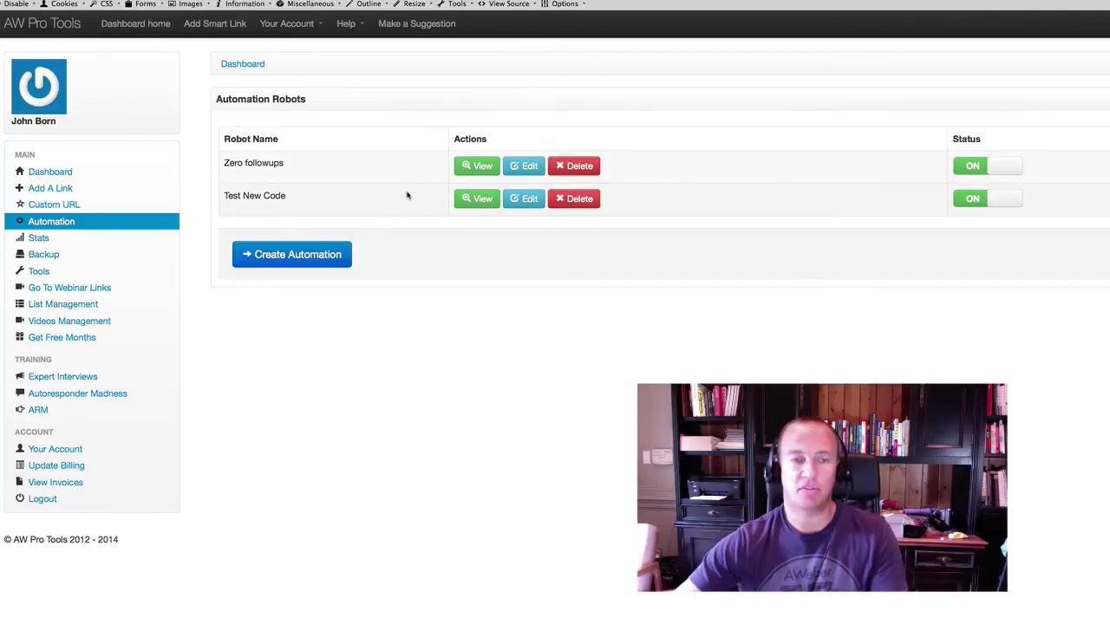
Step: Create a new automation robot named 'Video demo tennis'
click(319, 258)
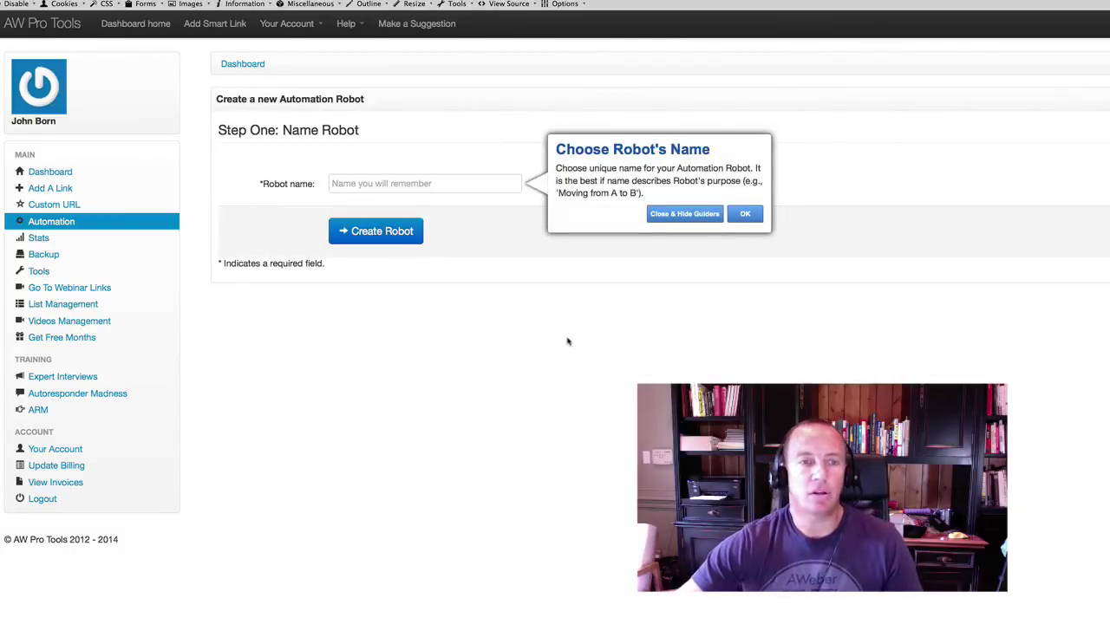
click(389, 186)
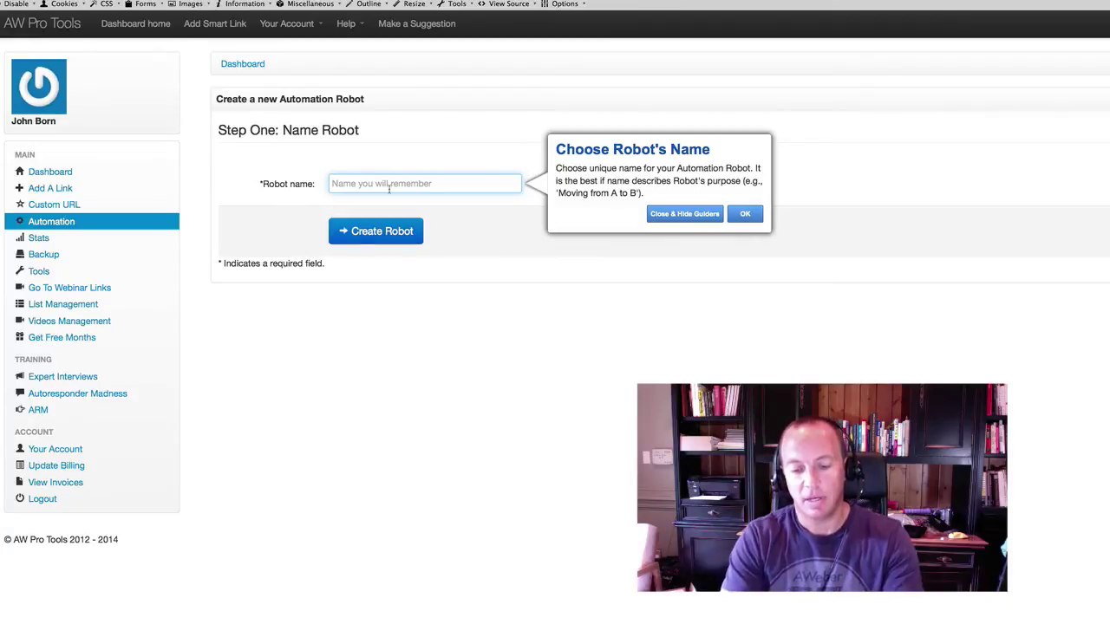
text(Video demo tennis)
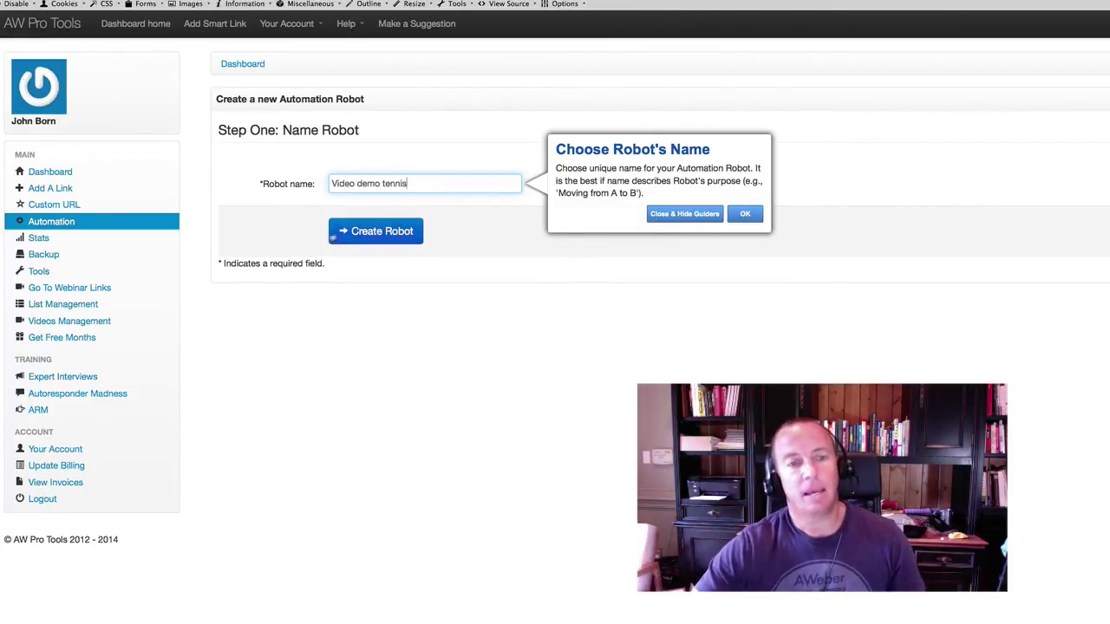
click(366, 229)
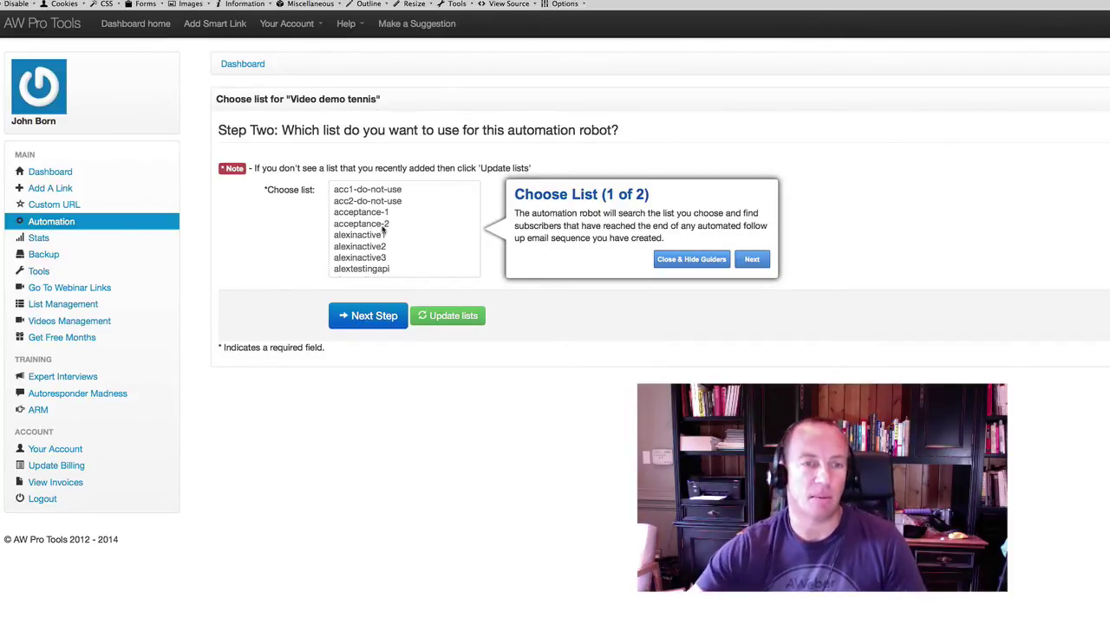
Step: Select the alexinactive2 list for the robot and continue to Step Three
click(360, 248)
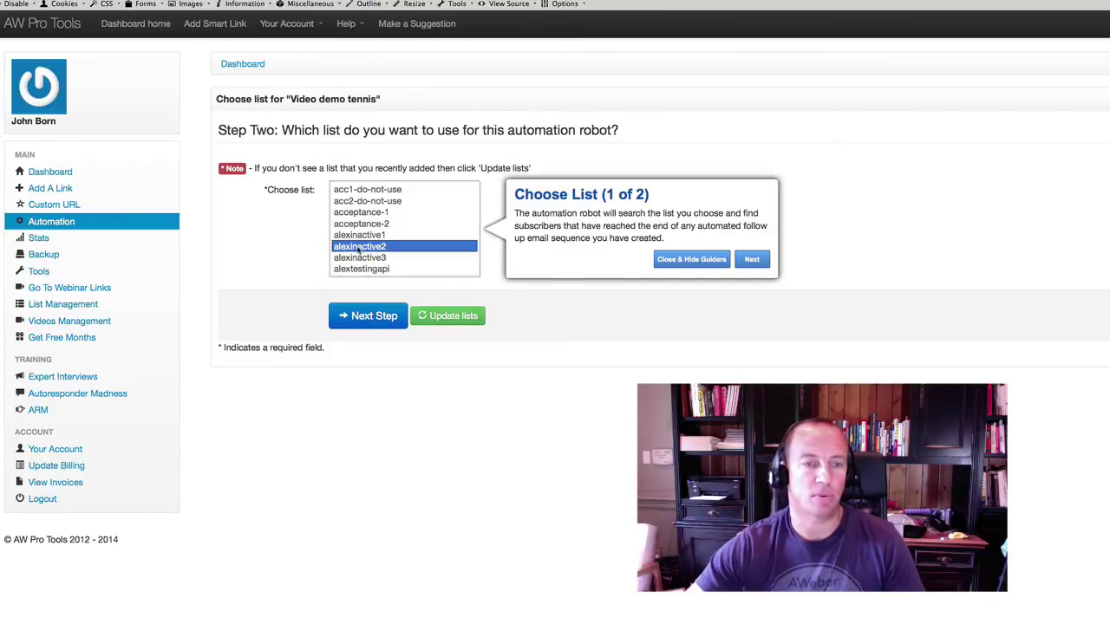
click(377, 321)
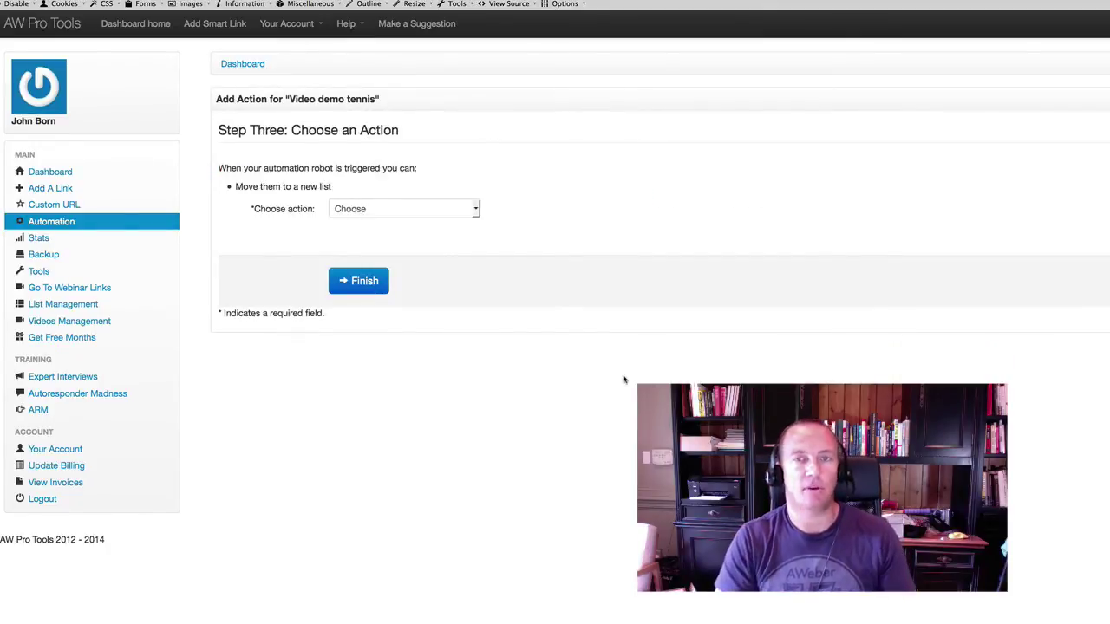
Step: Set the robot action to 'Move to a new list' with client_list_23 as the destination
click(367, 209)
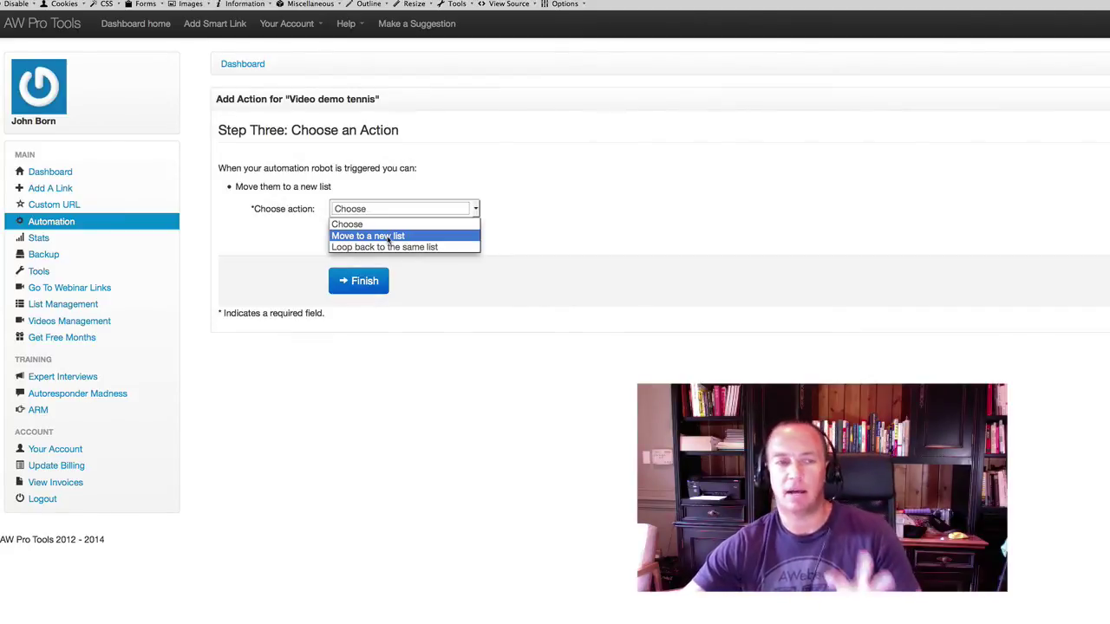
click(389, 237)
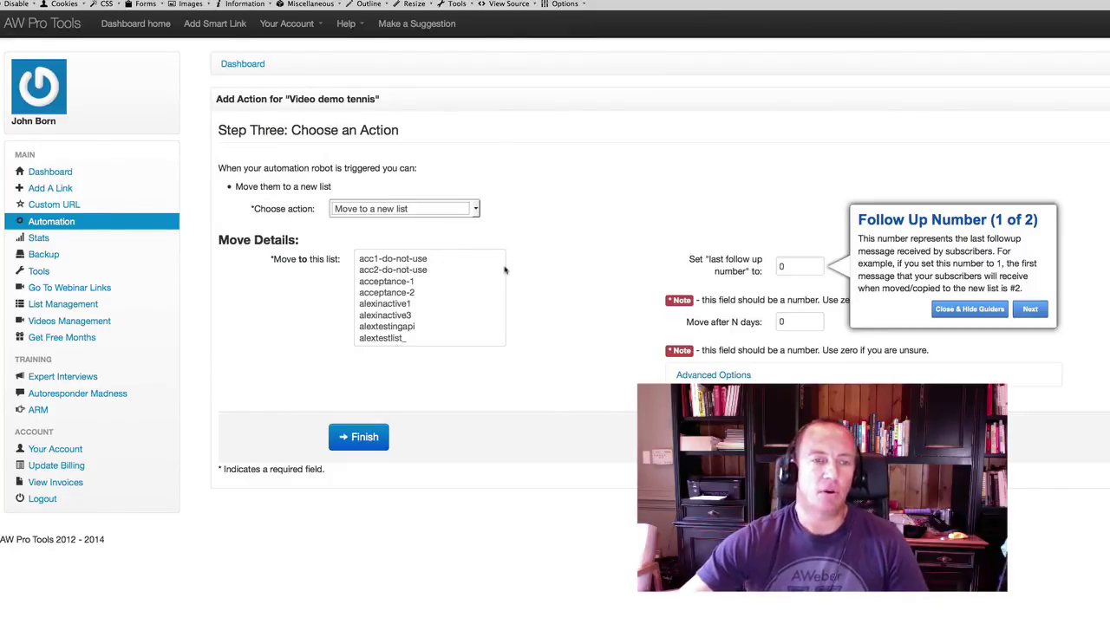
scroll(408, 311, down, 3)
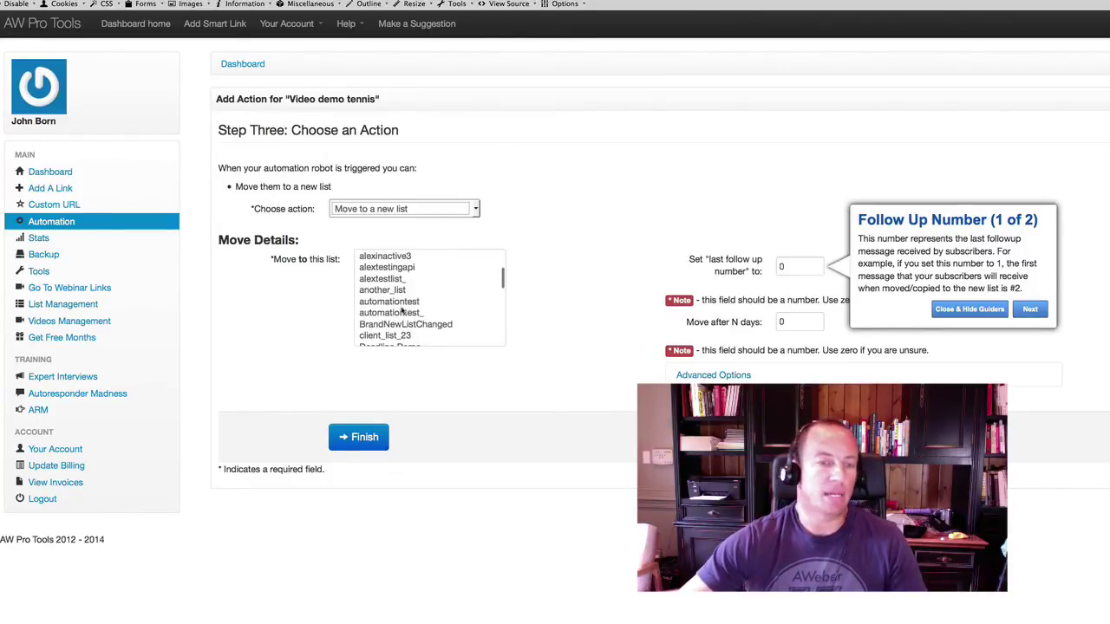
click(403, 337)
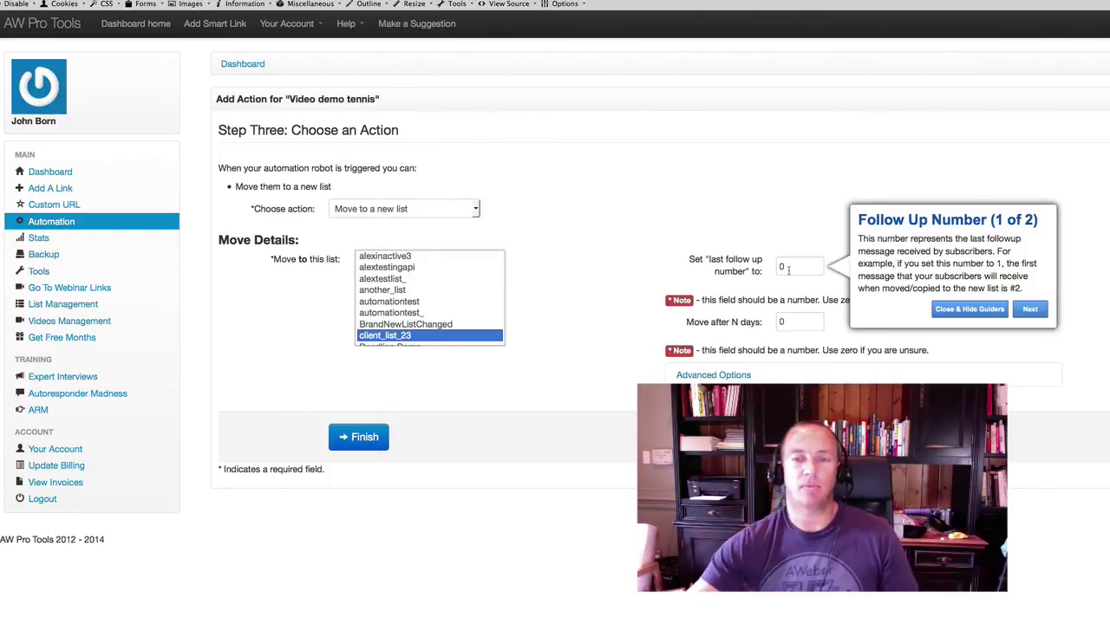
Step: Set the last follow up number to 0
click(788, 270)
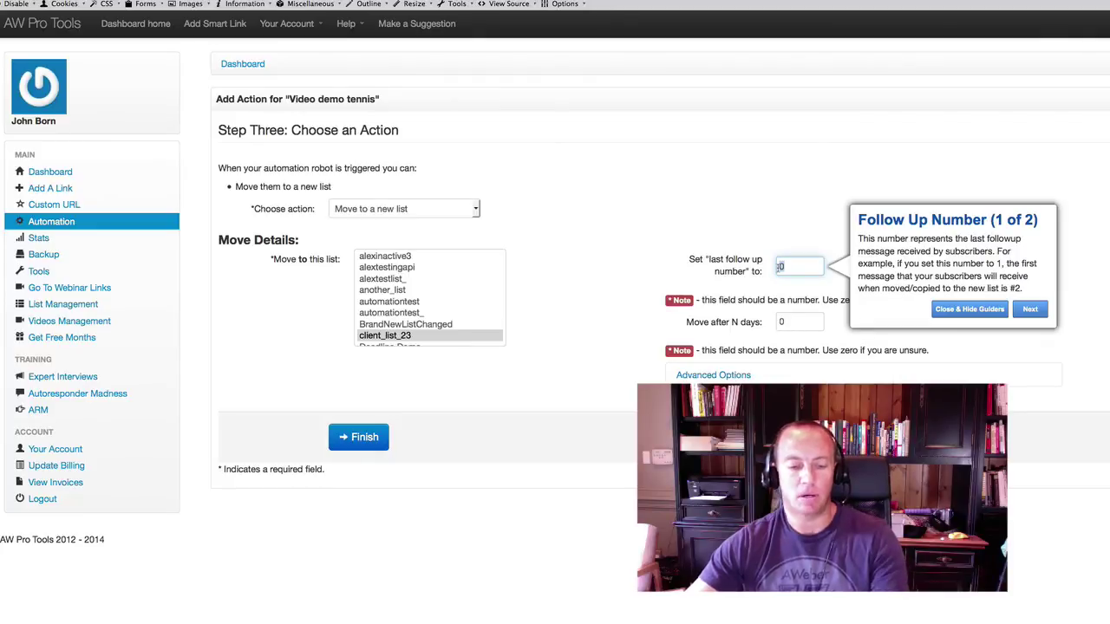
key(BackSpace)
text(12)
drag(808, 267, 782, 267)
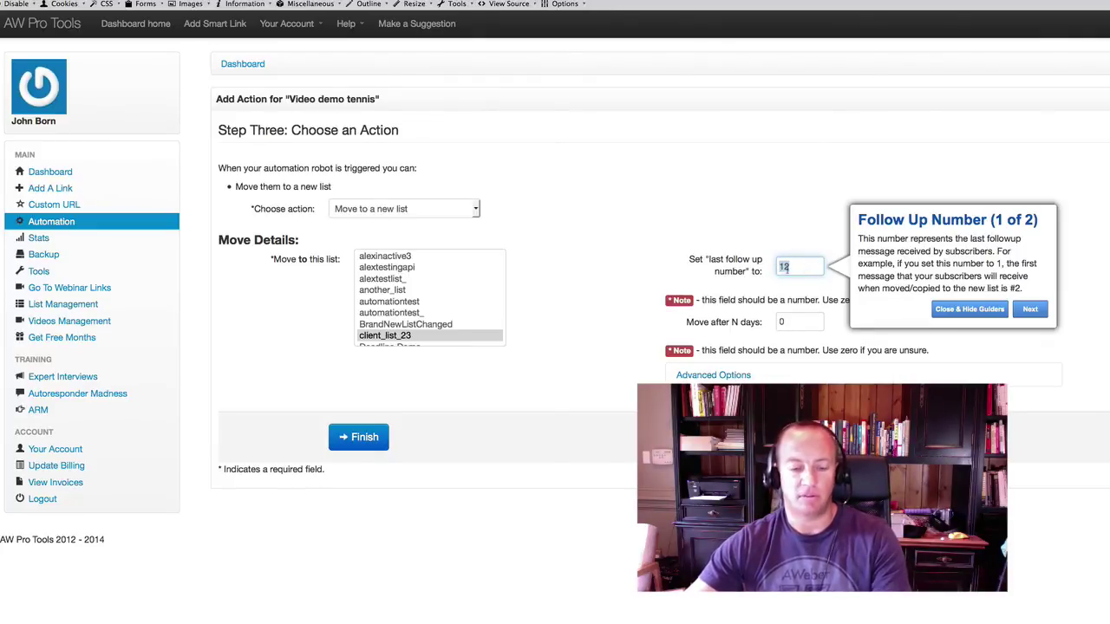
text(3)
click(799, 248)
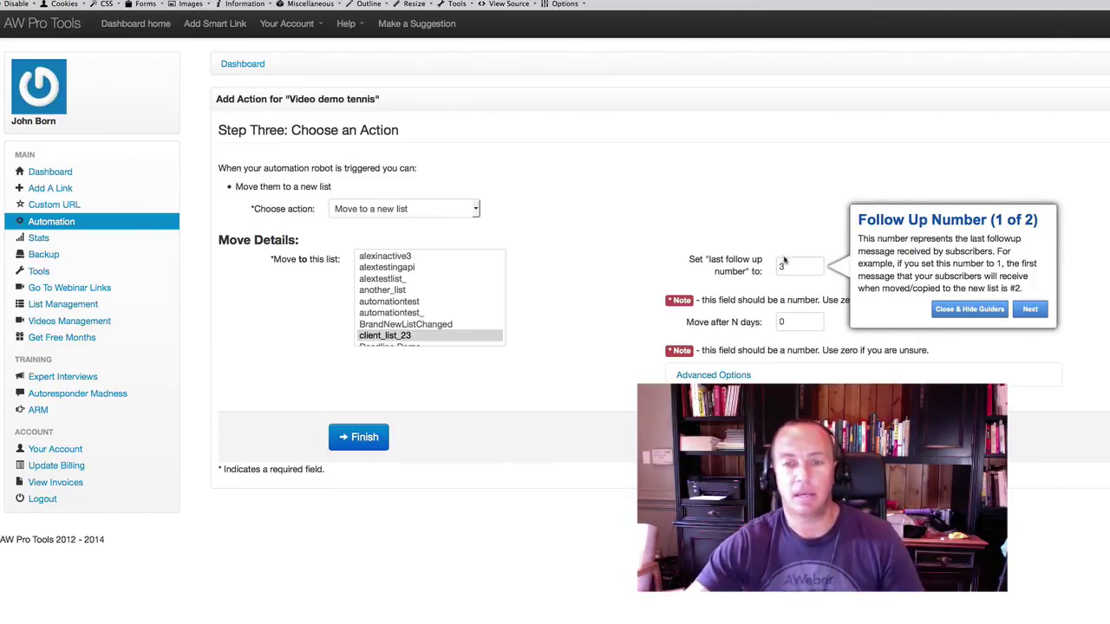
click(779, 267)
key(BackSpace)
text(0)
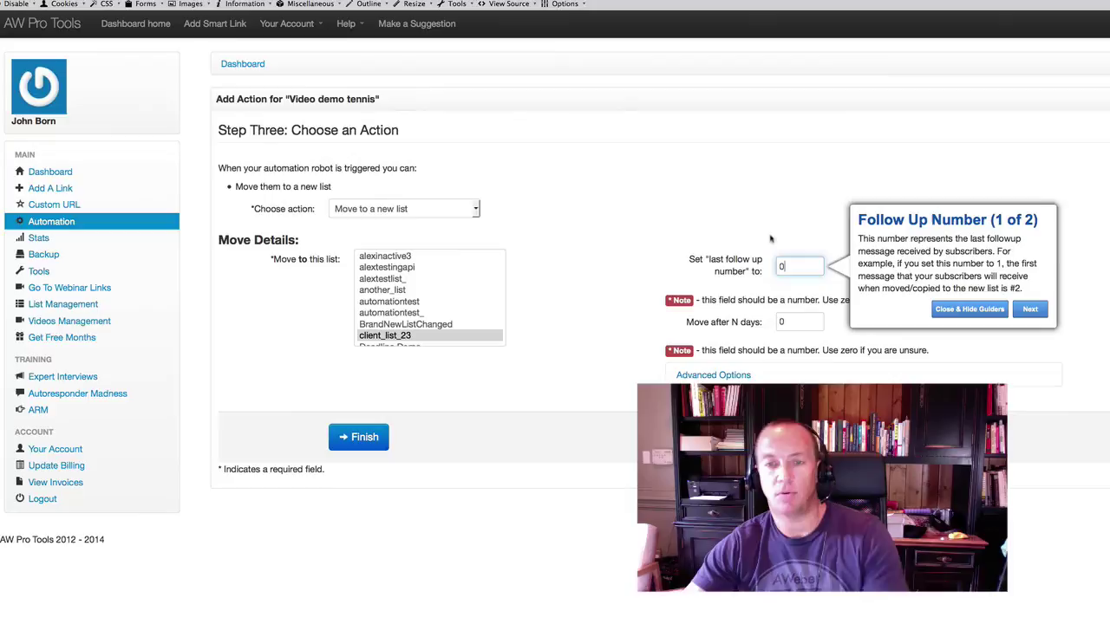
click(772, 229)
Step: Leave the Move after N days delay at 0 and finish the robot
click(782, 322)
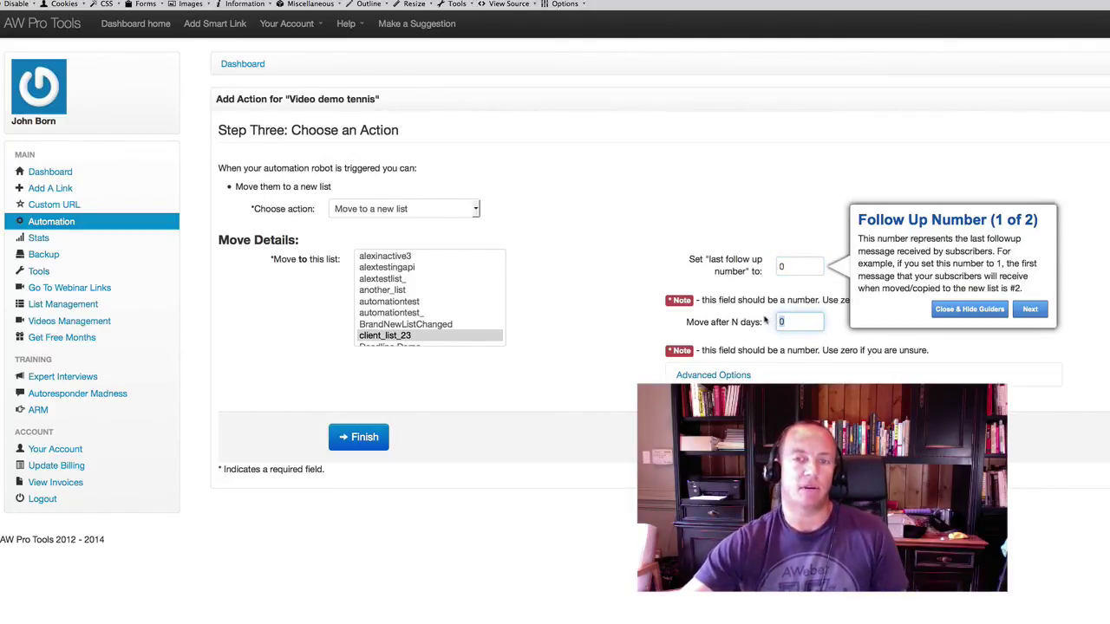
key(super+a)
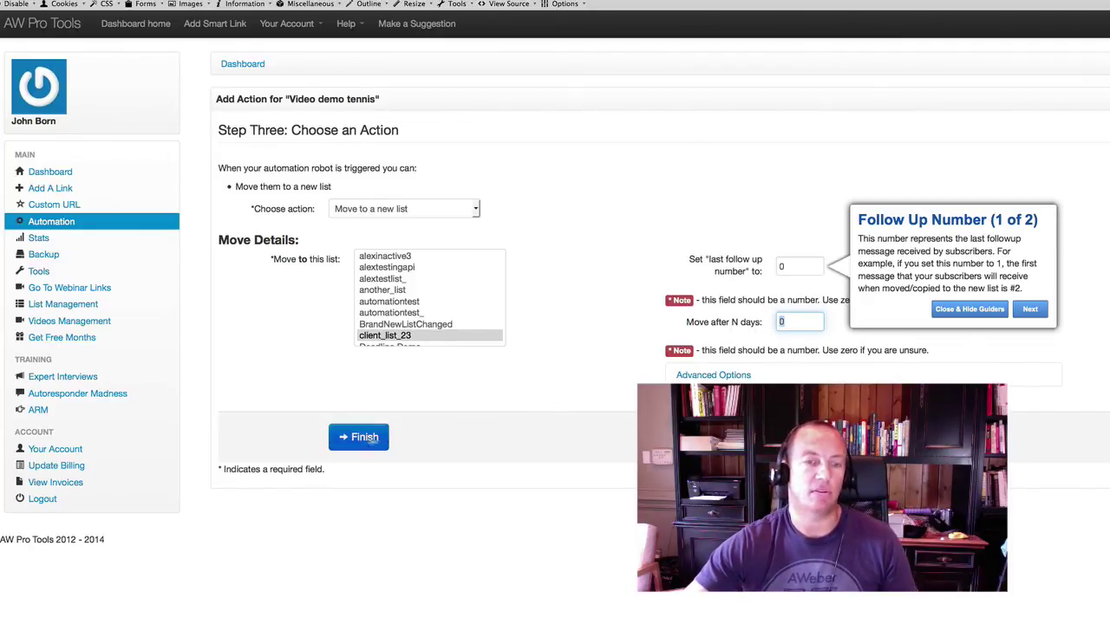
click(378, 443)
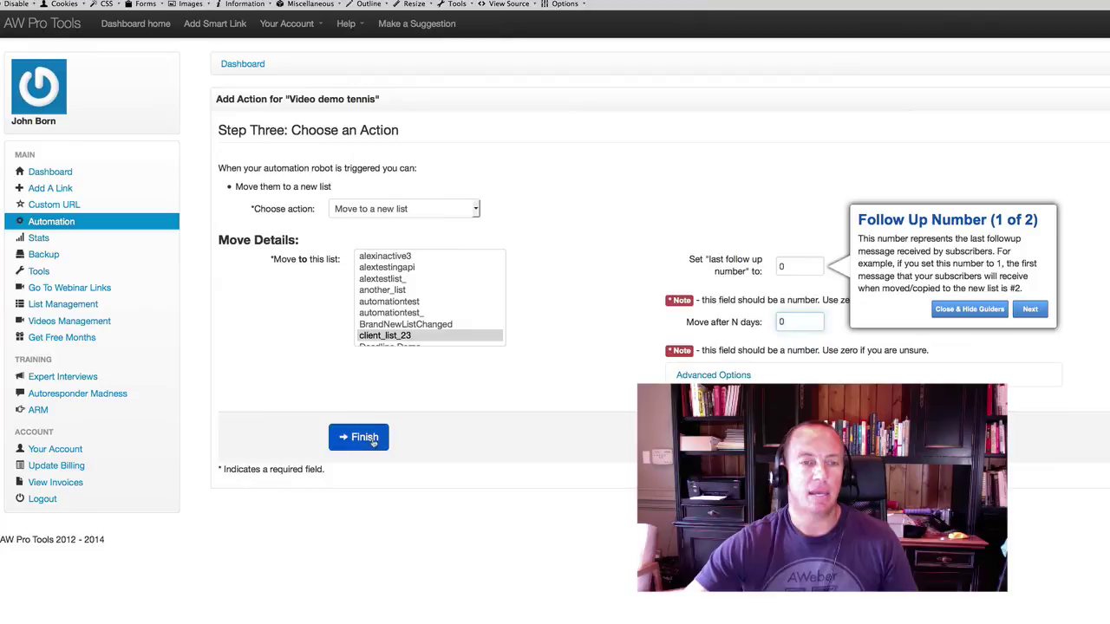